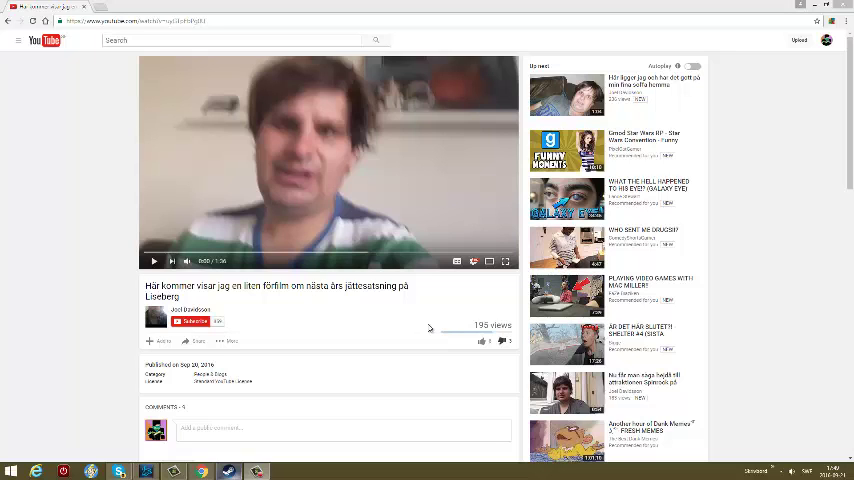
Start the Swedish preview video of next year's Liseberg investment
click(349, 180)
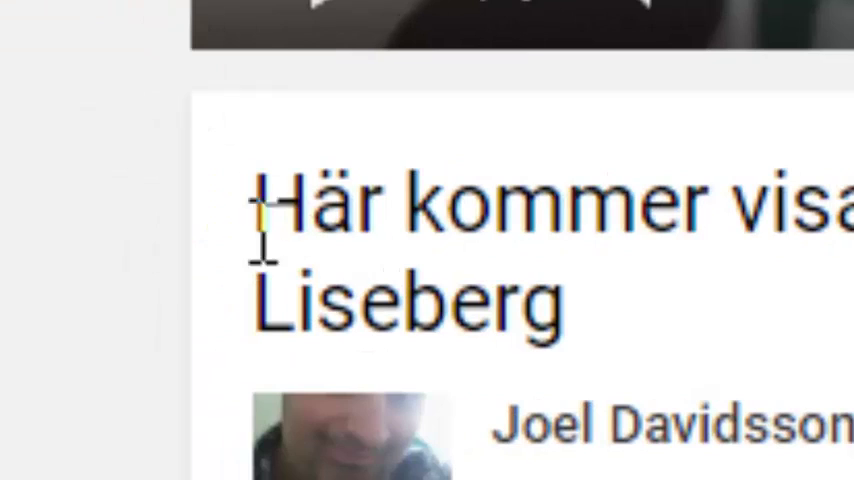
Select the Liseberg video's title, resume playback, and rewind a few seconds to about 0:17
drag(255, 205, 830, 300)
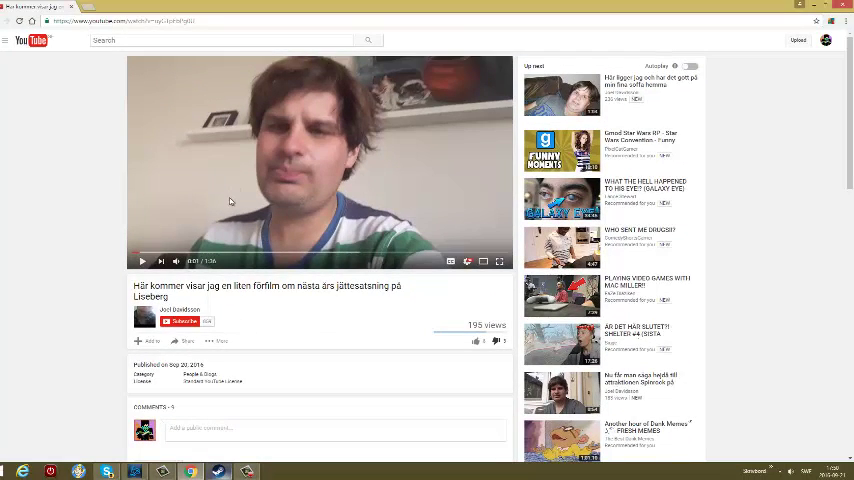
click(242, 211)
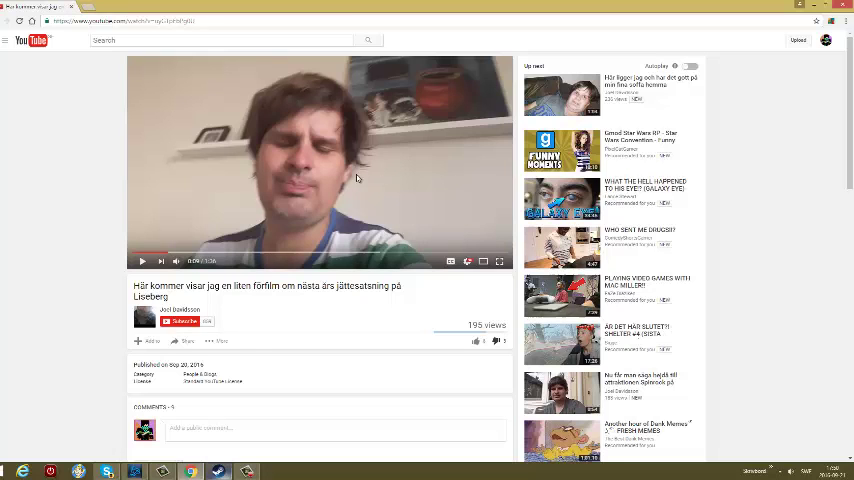
click(357, 178)
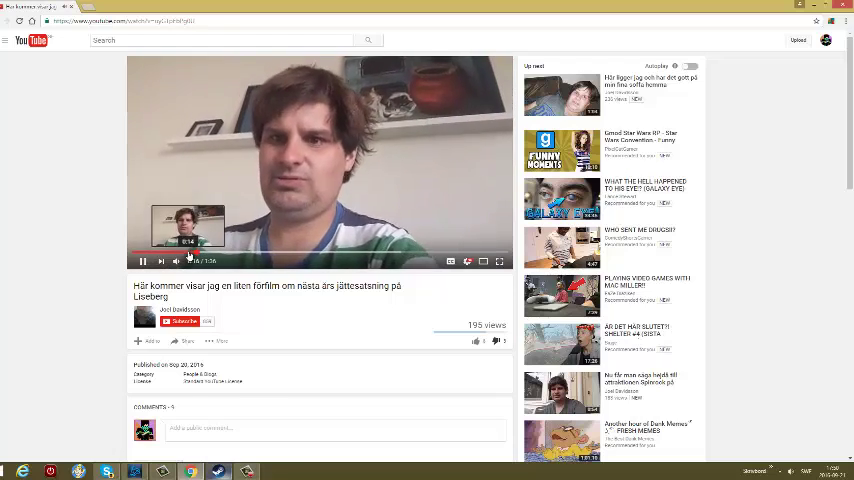
click(189, 256)
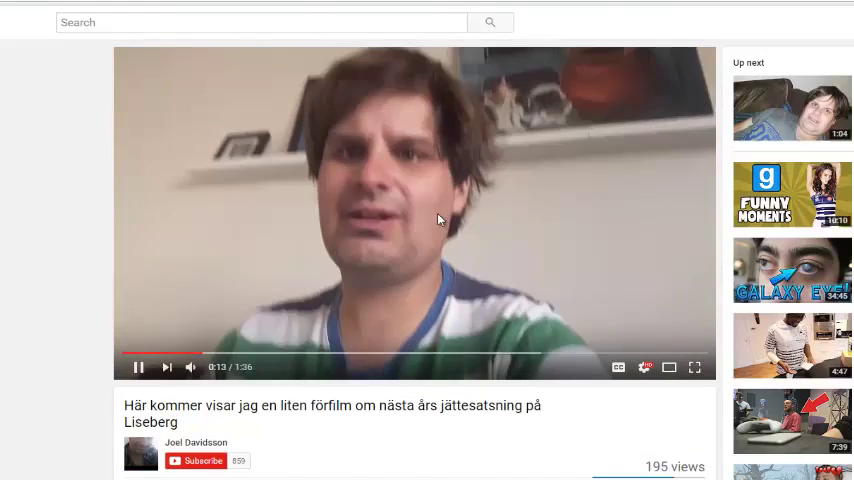
mouse_move(176, 261)
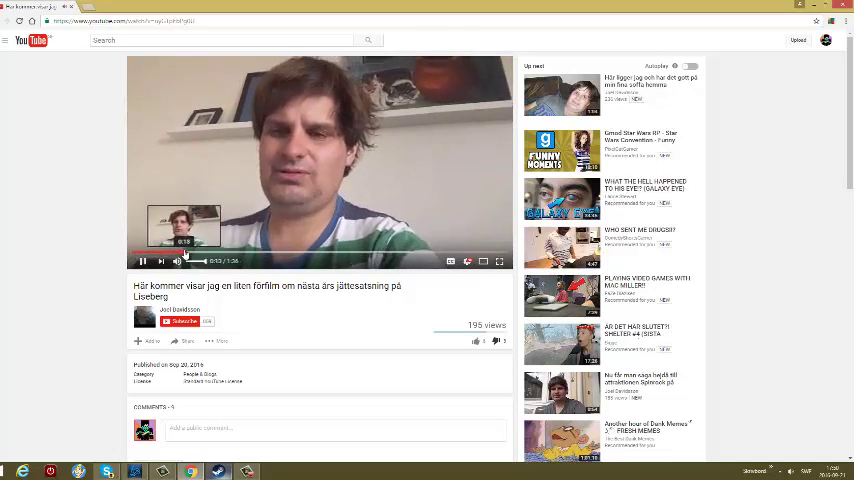
Replay the Liseberg preview from near the start, pausing and skipping ahead to about 1:27 of 1:36
click(185, 253)
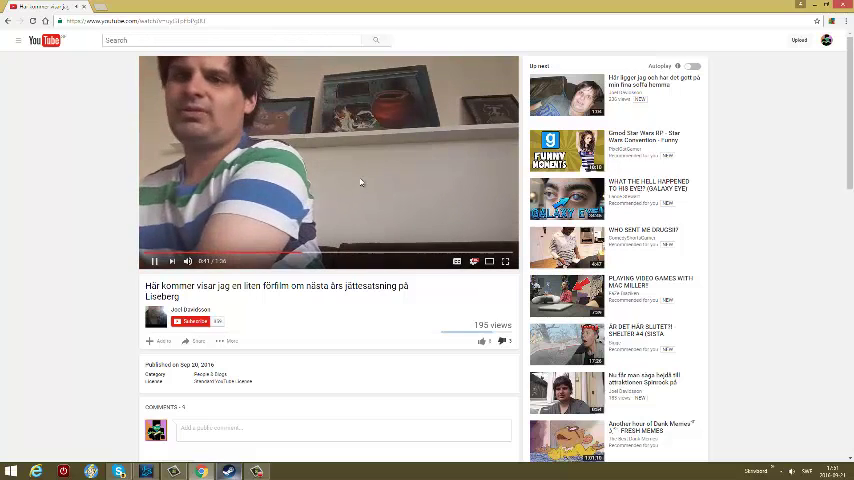
click(361, 181)
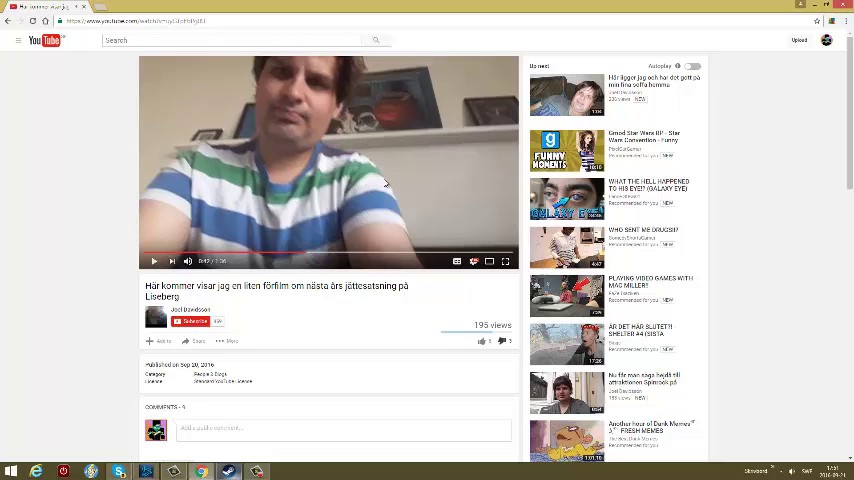
click(370, 183)
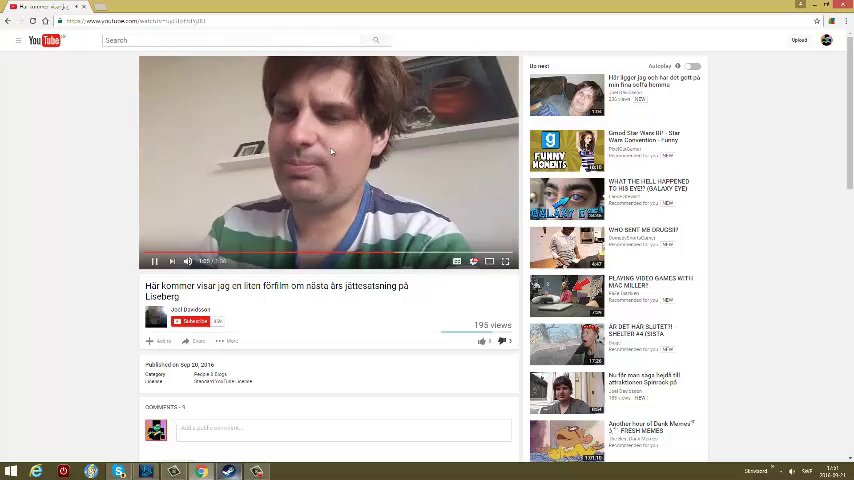
click(360, 185)
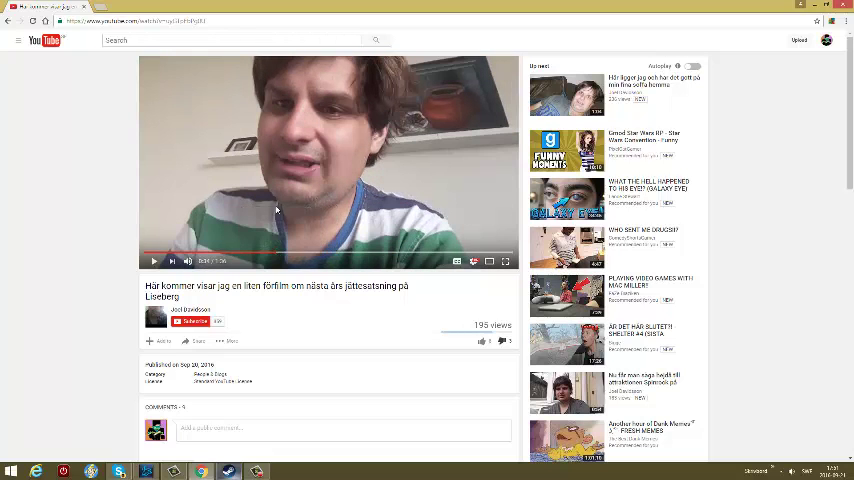
click(262, 254)
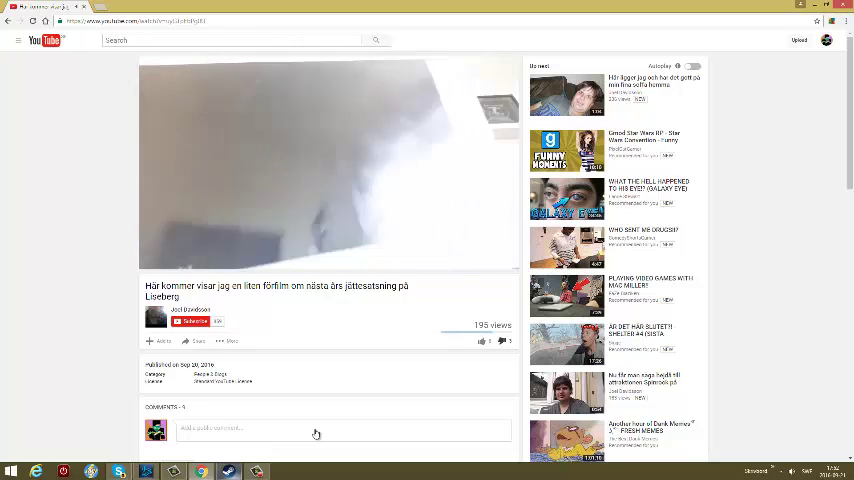
click(330, 200)
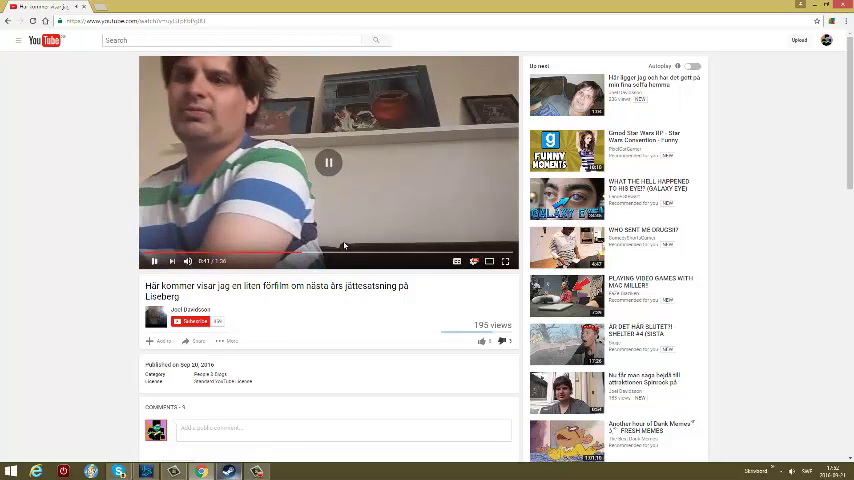
click(350, 178)
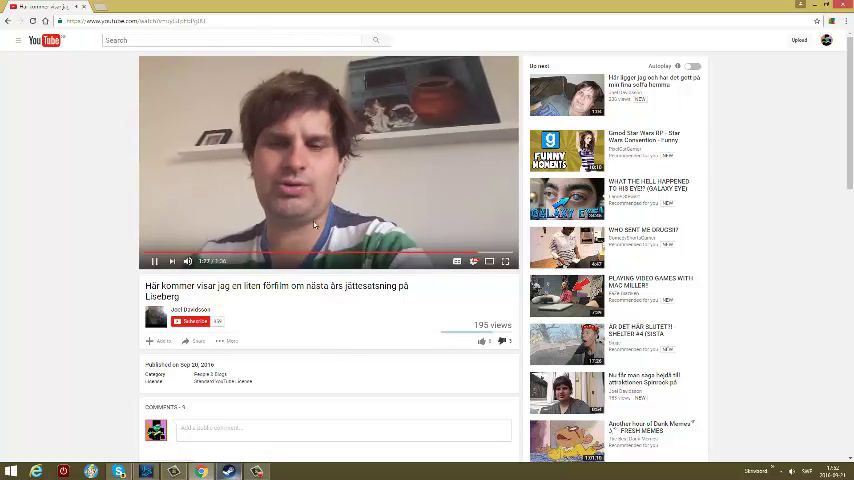
scroll(396, 240, down, 3)
scroll(379, 242, down, 3)
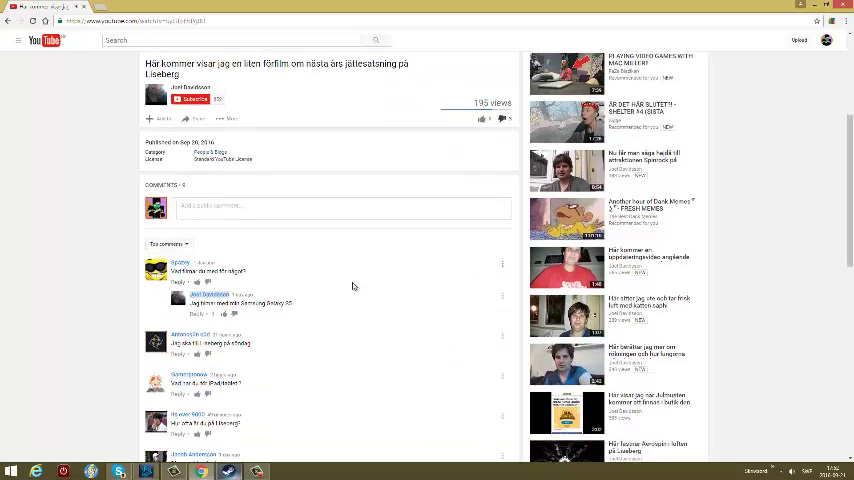
scroll(300, 290, down, 2)
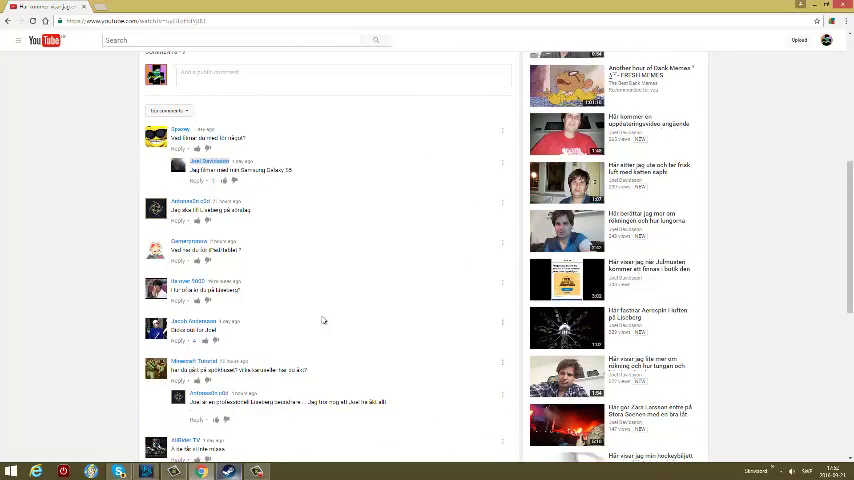
scroll(300, 350, up, 3)
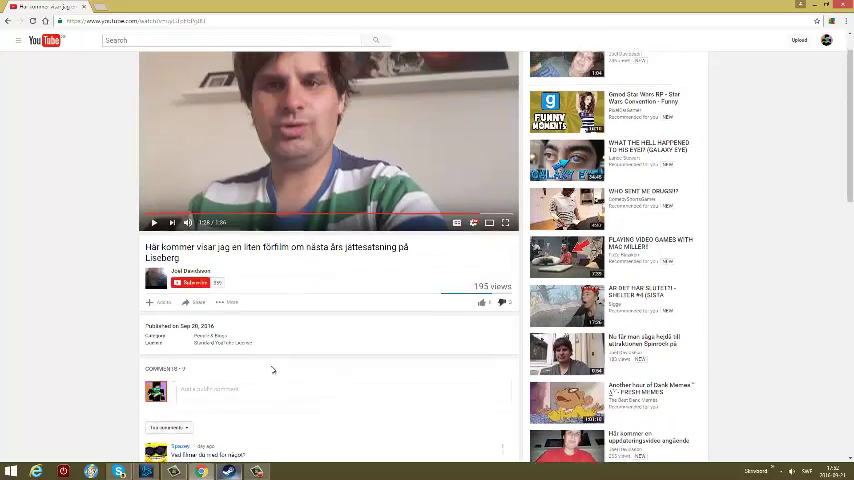
scroll(290, 380, up, 3)
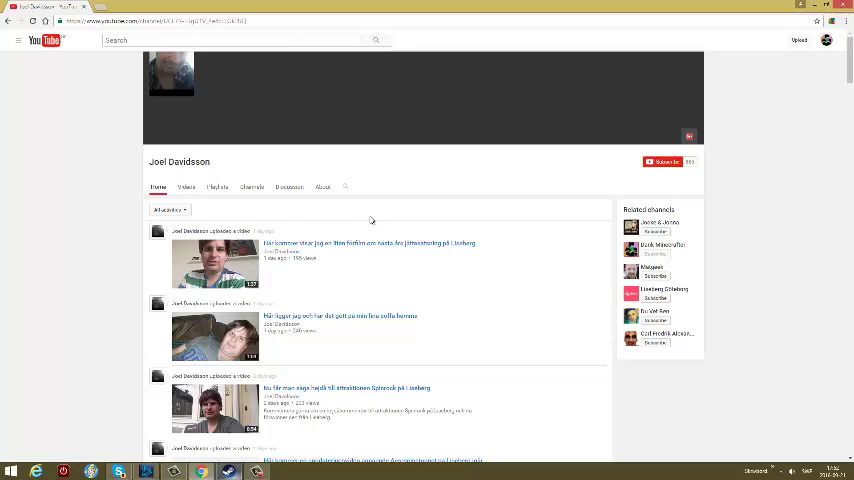
scroll(570, 339, down, 5)
scroll(570, 339, down, 5)
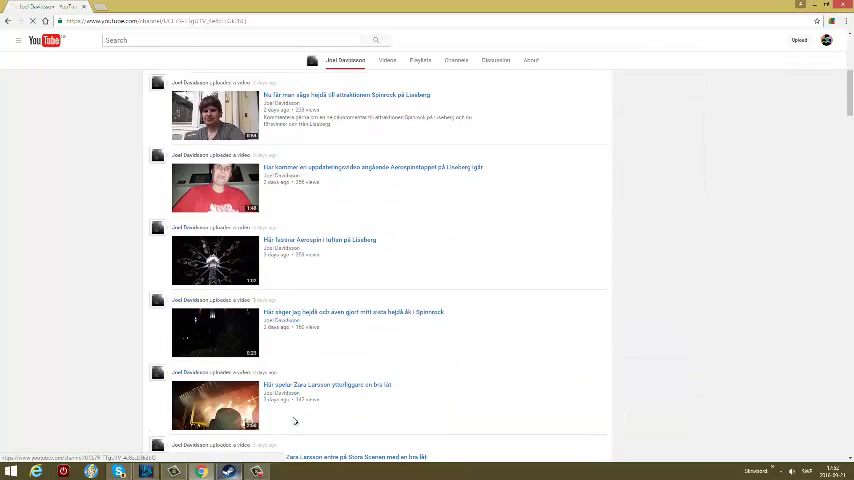
scroll(400, 339, down, 5)
scroll(270, 420, down, 4)
scroll(263, 434, down, 3)
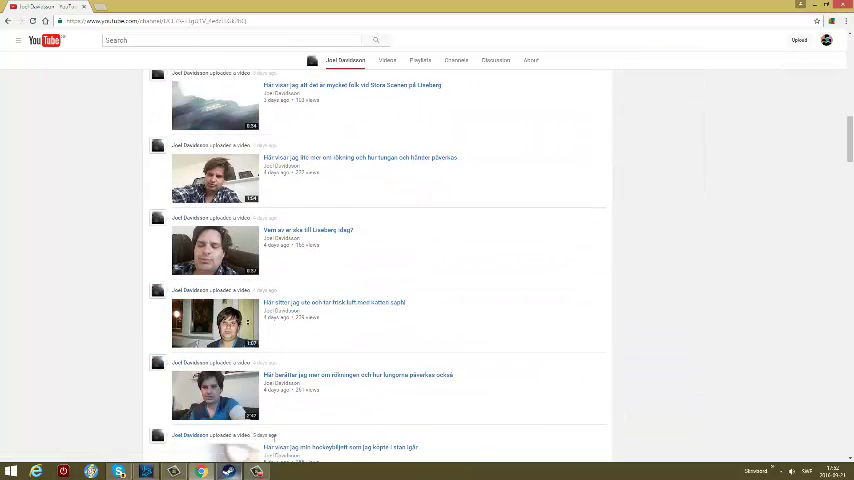
scroll(272, 436, down, 4)
scroll(272, 436, down, 4)
scroll(275, 432, down, 3)
scroll(280, 430, down, 4)
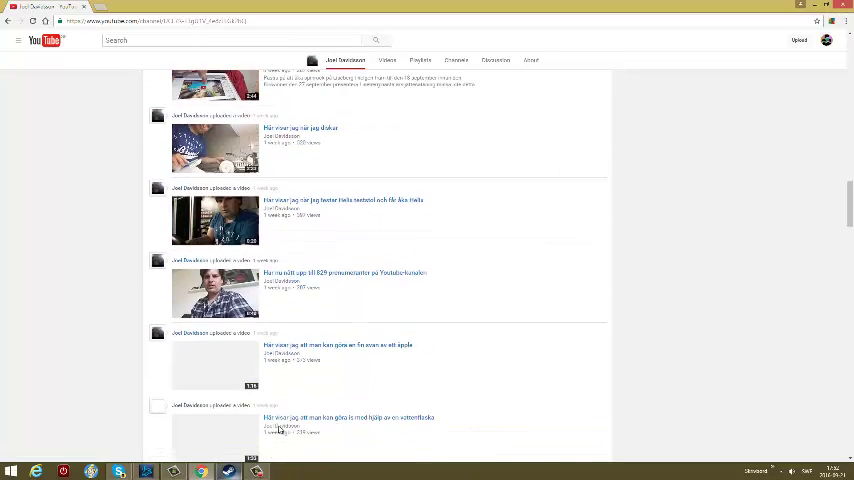
Open 'Här visar jag när jag gräddar min våffla' from the channel's upload list
click(279, 430)
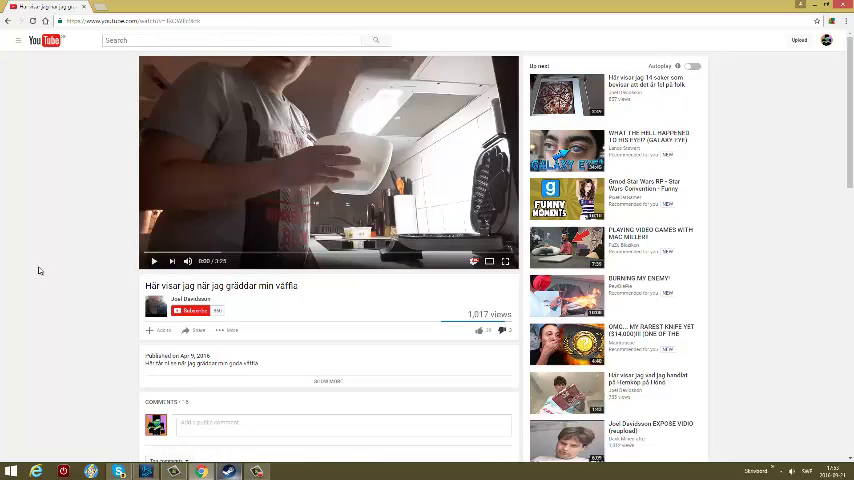
scroll(39, 270, down, 3)
scroll(256, 175, up, 3)
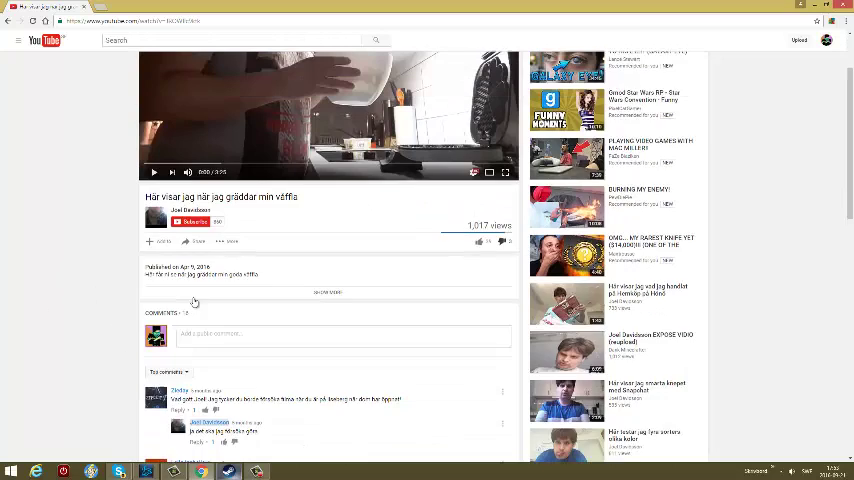
Play the waffle video, letting it run to about 1:39 of 3:25
click(243, 218)
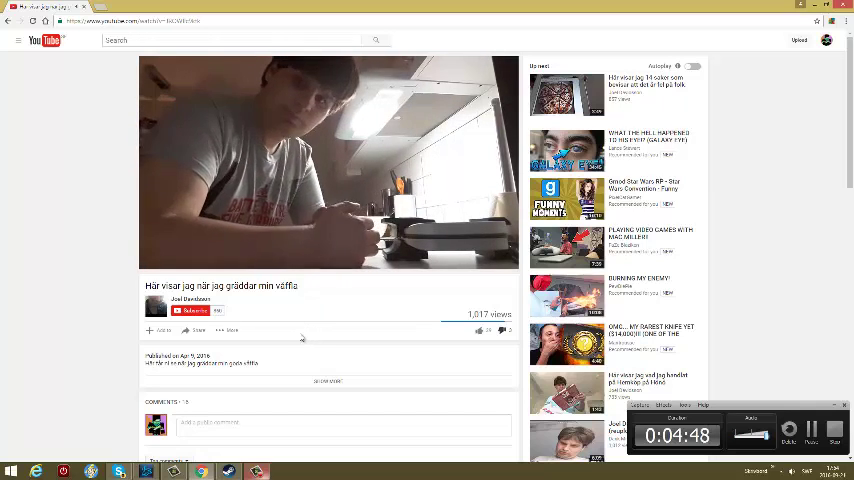
mouse_move(328, 115)
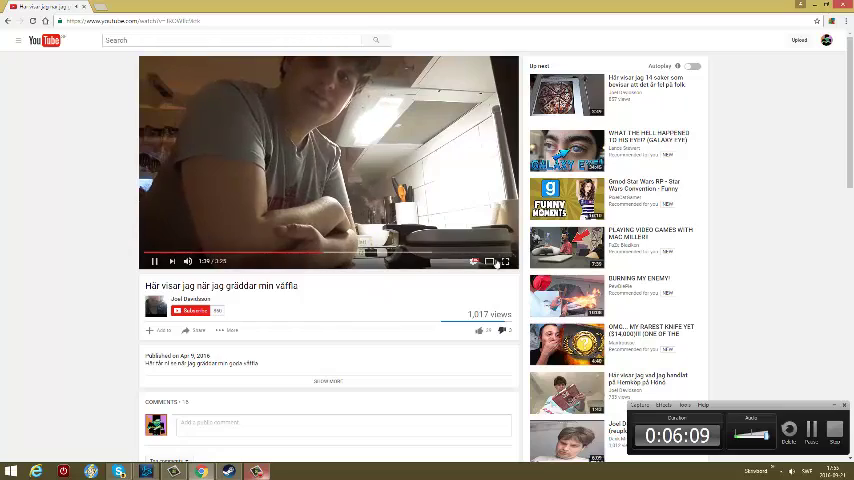
scroll(377, 309, down, 3)
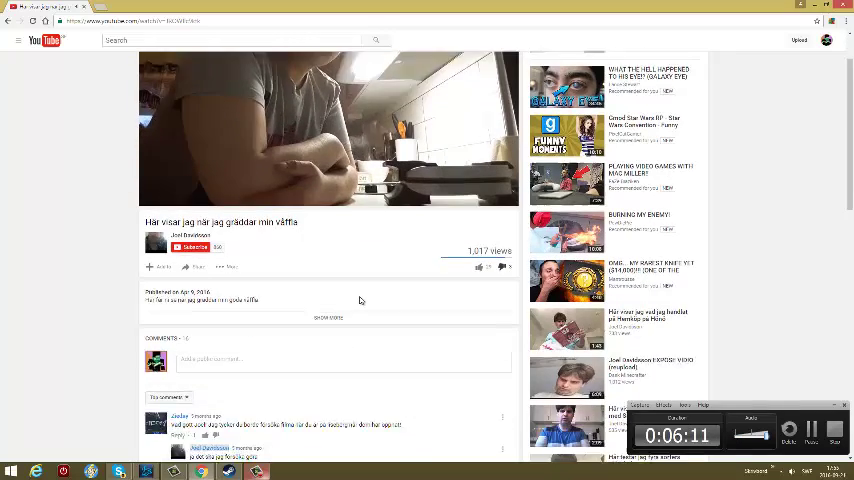
scroll(360, 300, down, 2)
scroll(360, 300, down, 3)
scroll(359, 297, up, 3)
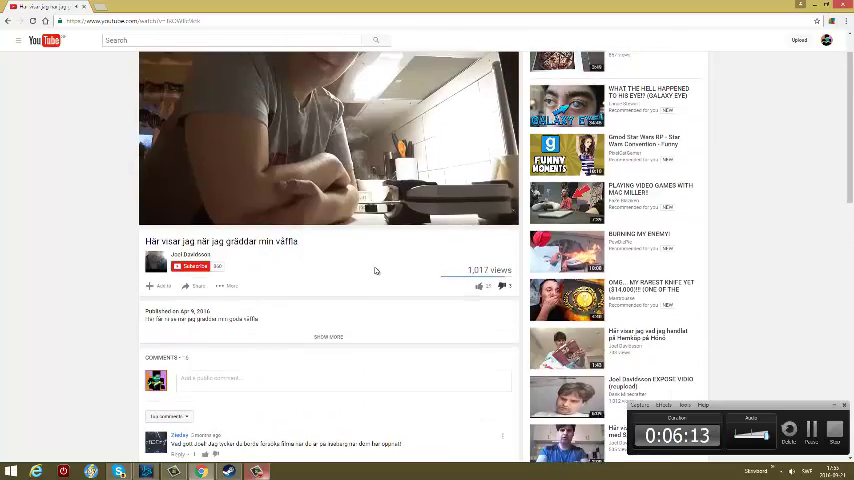
scroll(378, 250, up, 2)
scroll(378, 240, up, 1)
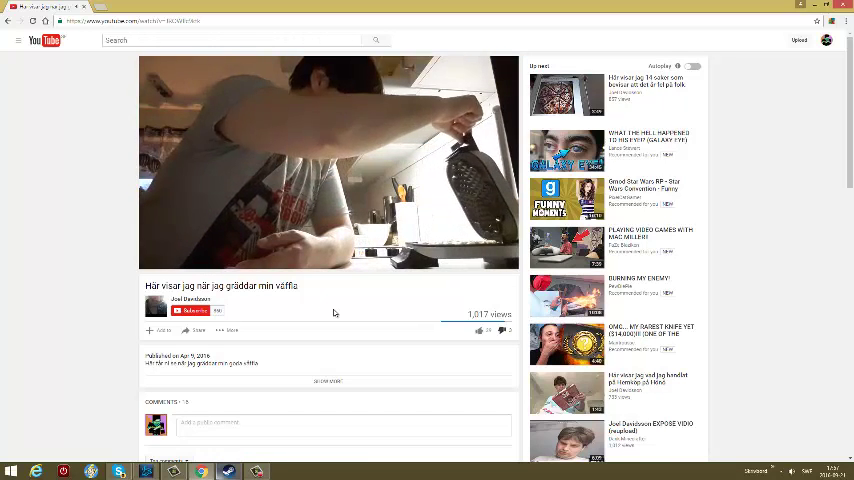
Go back from the waffle video to the creator's channel Home tab
click(258, 471)
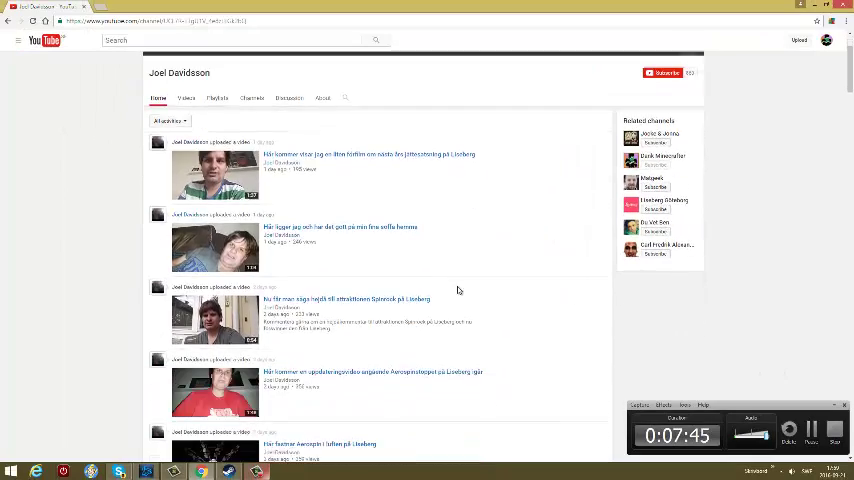
scroll(458, 290, down, 5)
scroll(458, 290, down, 4)
scroll(458, 290, down, 3)
scroll(458, 290, down, 2)
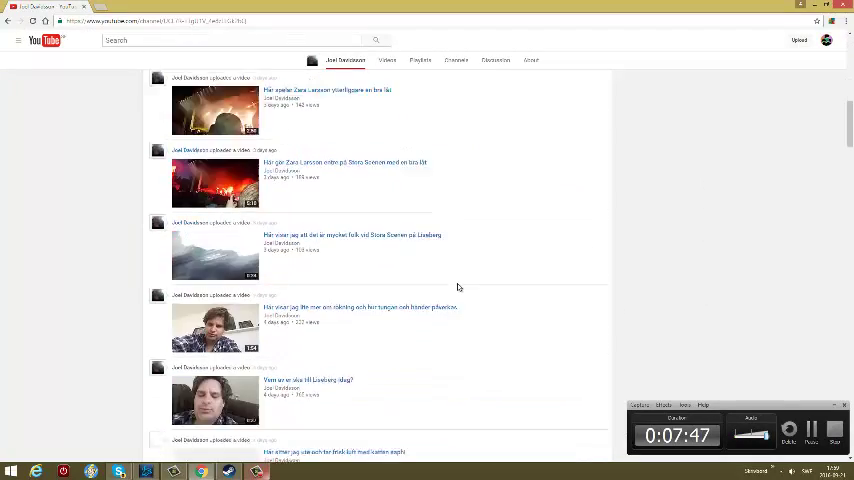
scroll(458, 287, up, 3)
scroll(458, 287, up, 4)
scroll(458, 287, up, 4)
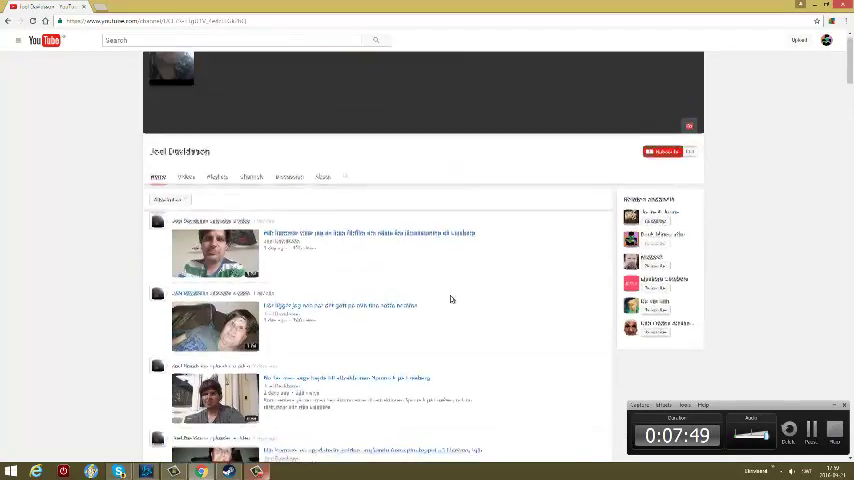
scroll(450, 298, up, 1)
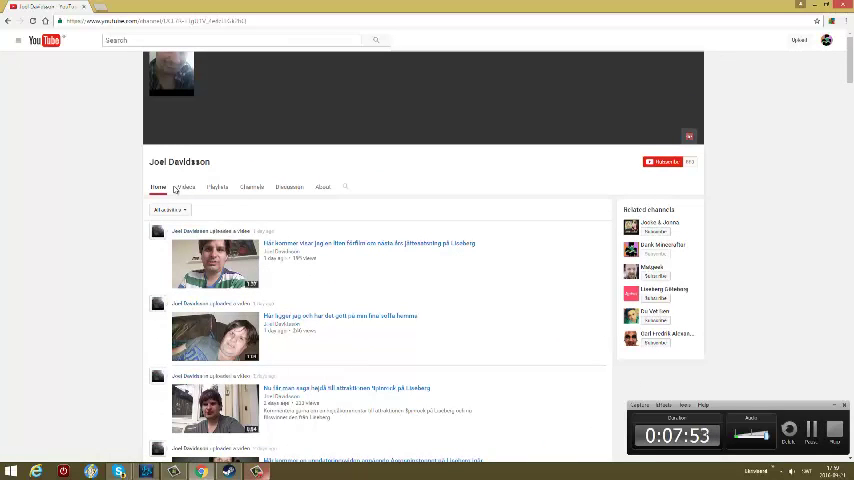
scroll(175, 190, down, 2)
scroll(214, 141, down, 2)
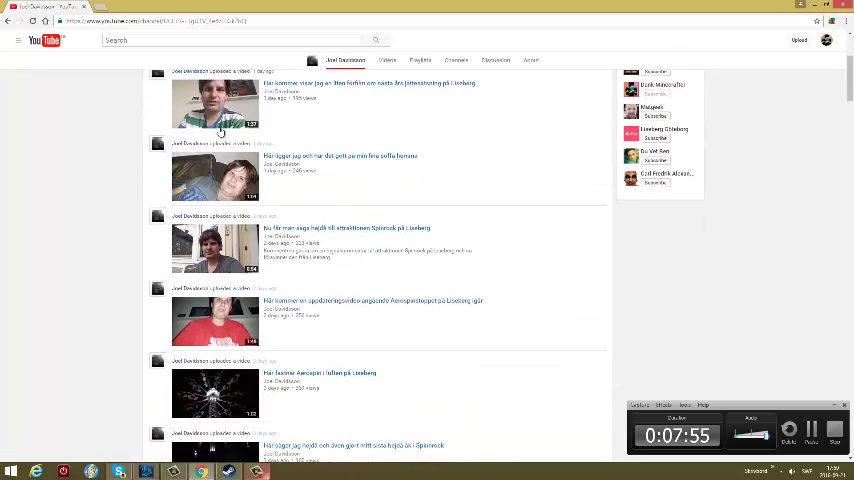
scroll(345, 240, down, 3)
scroll(345, 260, down, 3)
scroll(330, 300, down, 2)
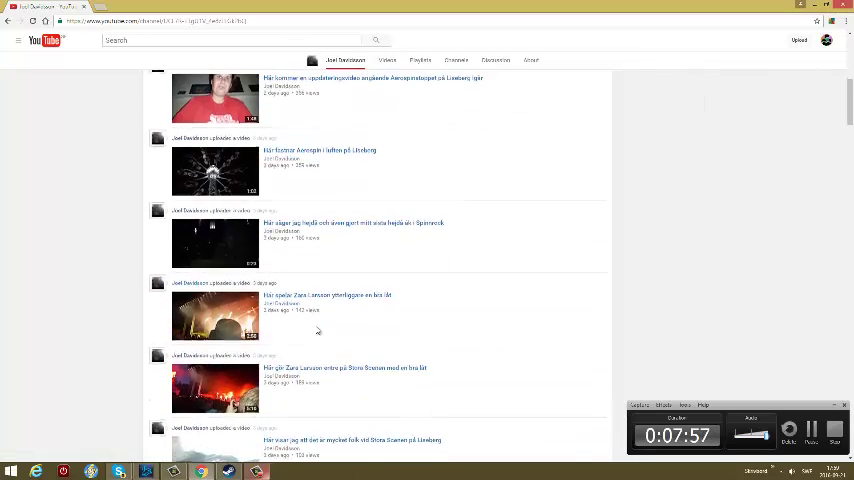
scroll(314, 330, down, 2)
scroll(314, 330, down, 3)
scroll(310, 330, down, 3)
scroll(300, 335, down, 3)
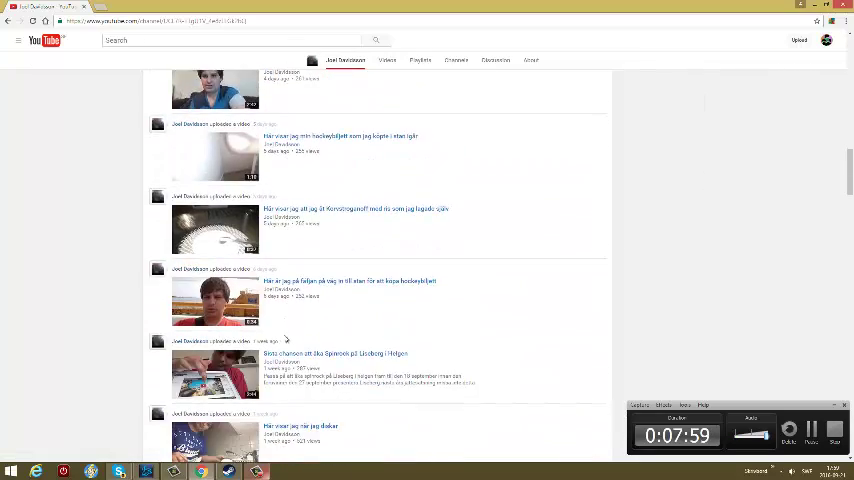
scroll(285, 336, down, 2)
scroll(284, 336, down, 3)
scroll(281, 250, down, 1)
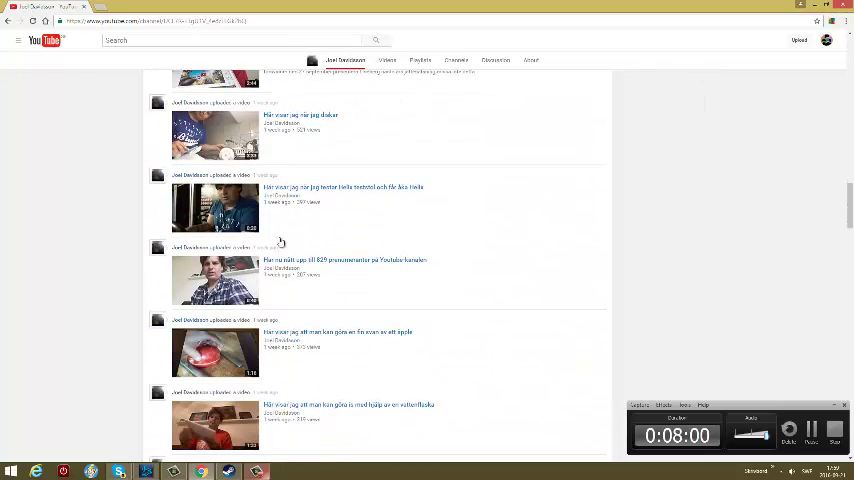
Open the 3:37 video 'Här visar jag när jag diskar' from the channel feed
click(203, 141)
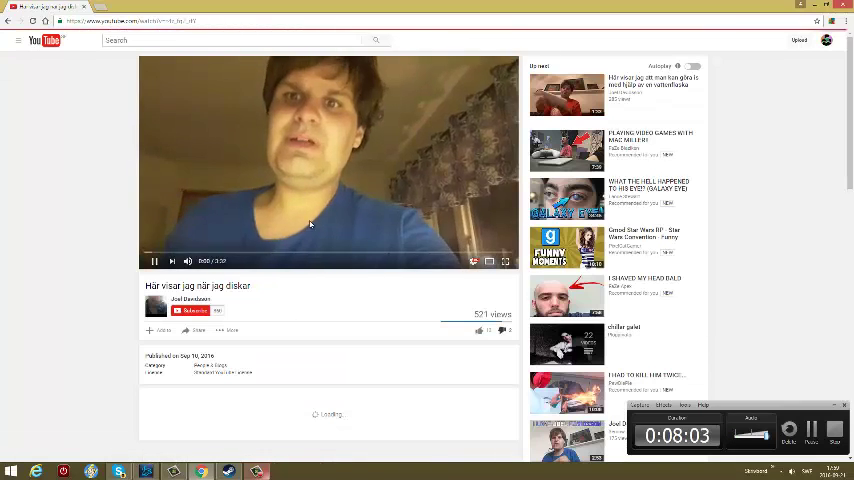